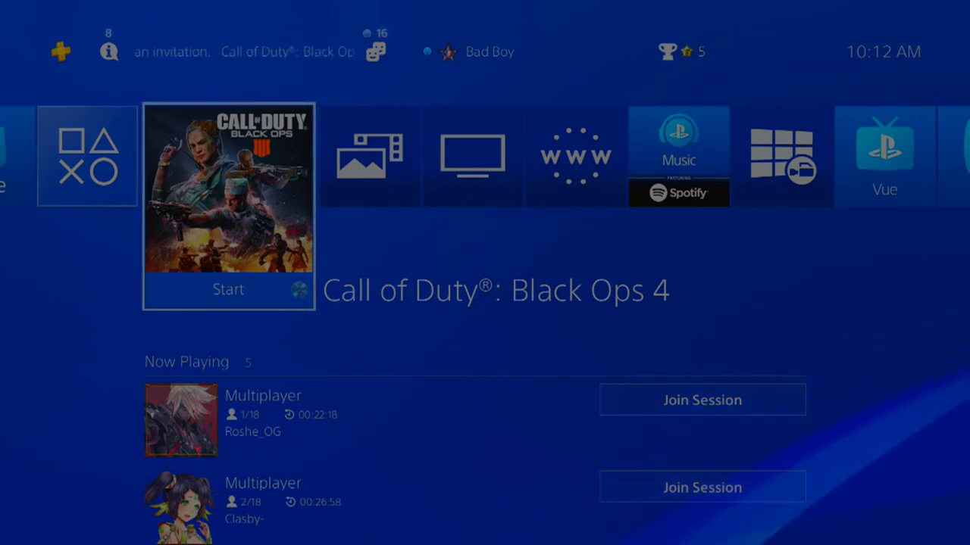
Navigate from the PS4 home screen's function bar into Settings, then into Network
{"action": "key", "text": "Up"}
{"action": "key", "text": "Right"}
{"action": "key", "text": "Right"}
{"action": "key", "text": "Right"}
{"action": "key", "text": "Right"}
{"action": "key", "text": "Right"}
{"action": "key", "text": "Right"}
{"action": "key", "text": "Right"}
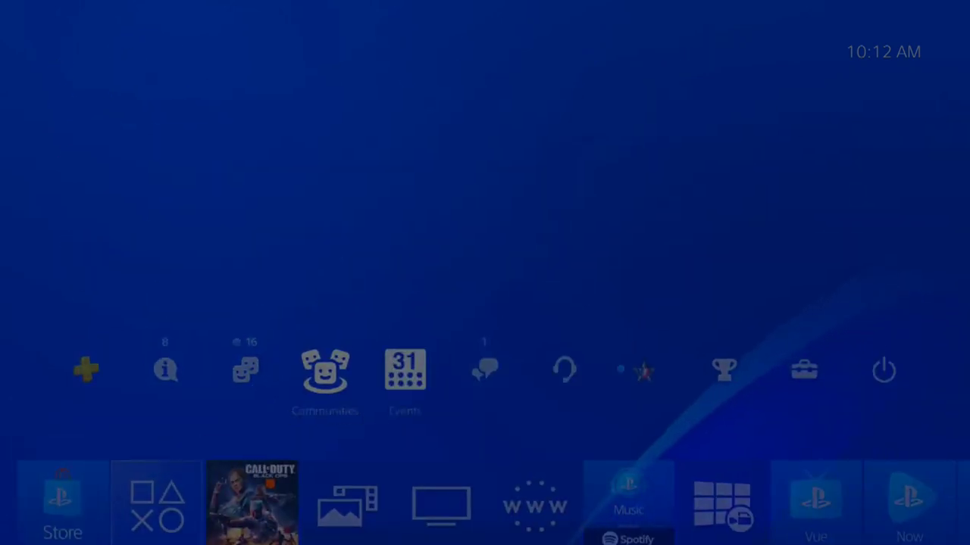
{"action": "key", "text": "Return"}
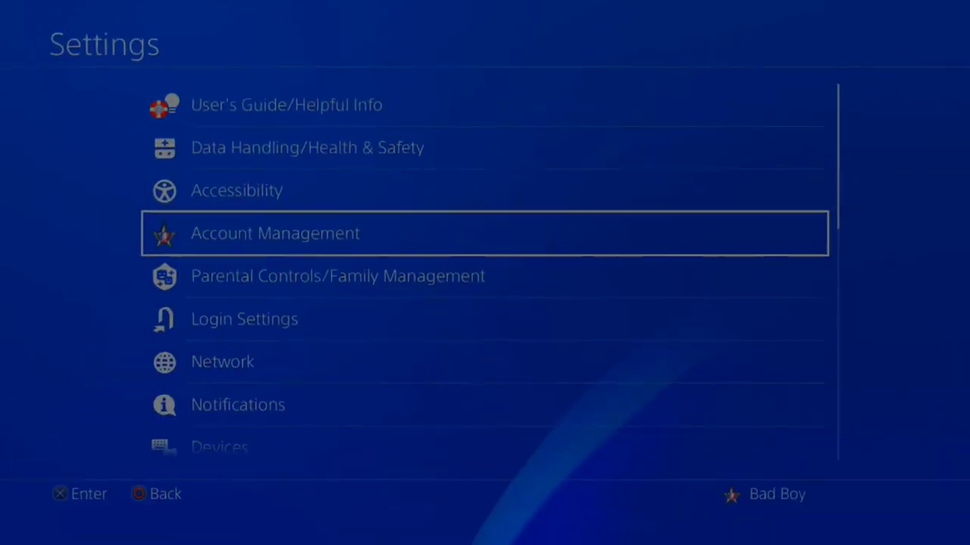
{"action": "key", "text": "Down"}
{"action": "key", "text": "Down"}
{"action": "key", "text": "Down"}
{"action": "key", "text": "Return"}
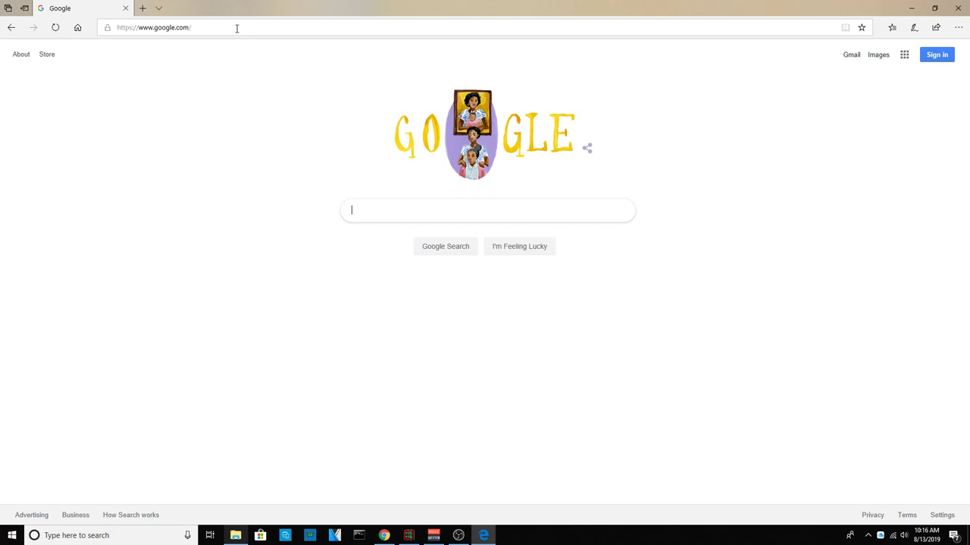
Load the router address 192.168.1.1 in Edge's address bar
{"action": "left_click", "coordinate": [236, 28]}
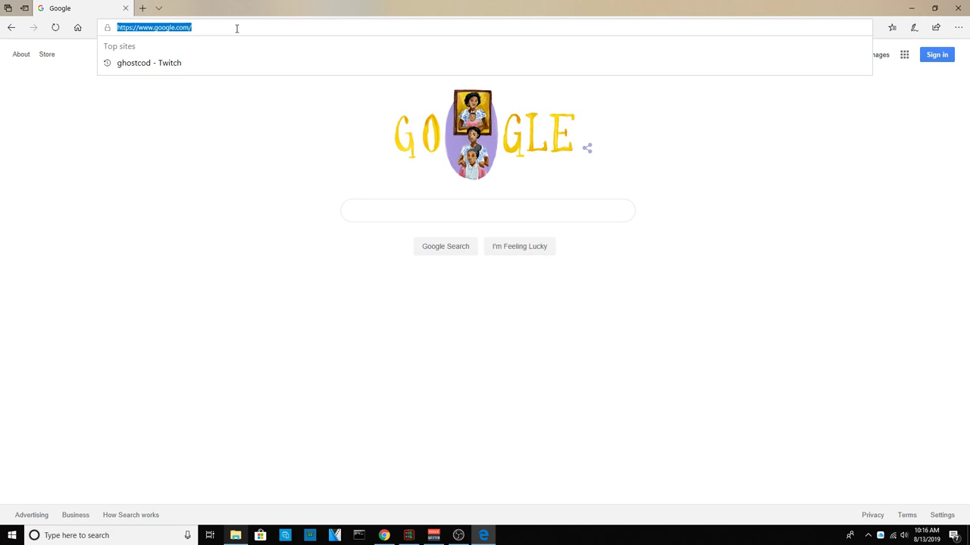
{"action": "type", "text": "19"}
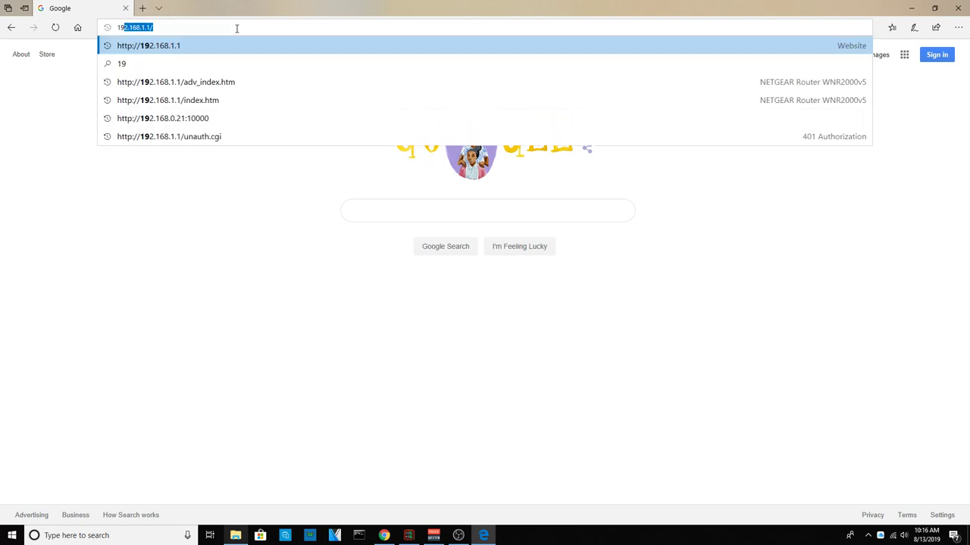
{"action": "type", "text": "2.16"}
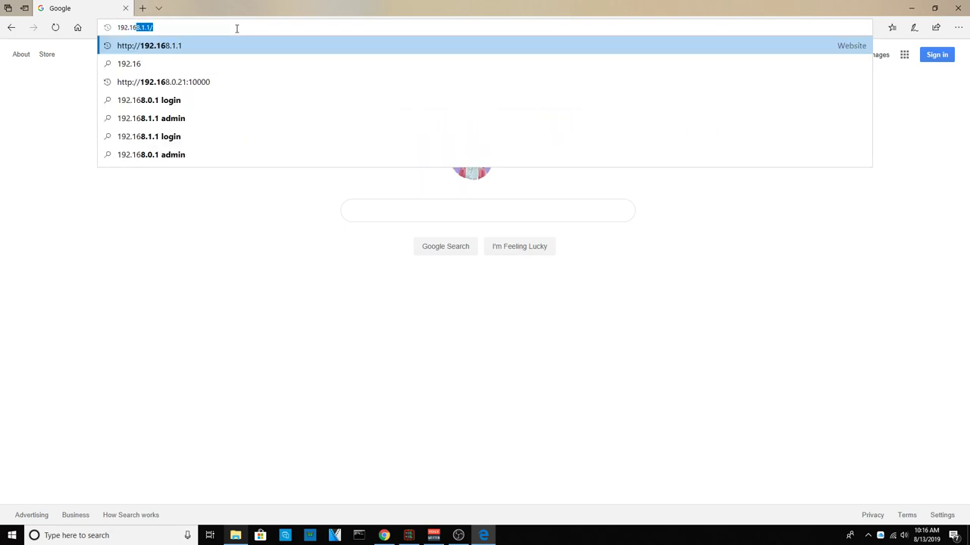
{"action": "type", "text": "8.1.1"}
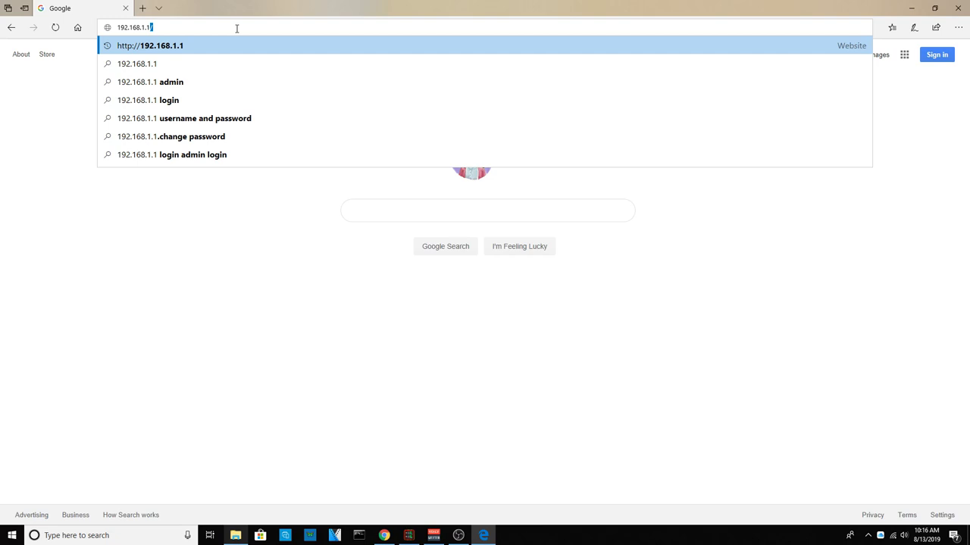
{"action": "key", "text": "Return"}
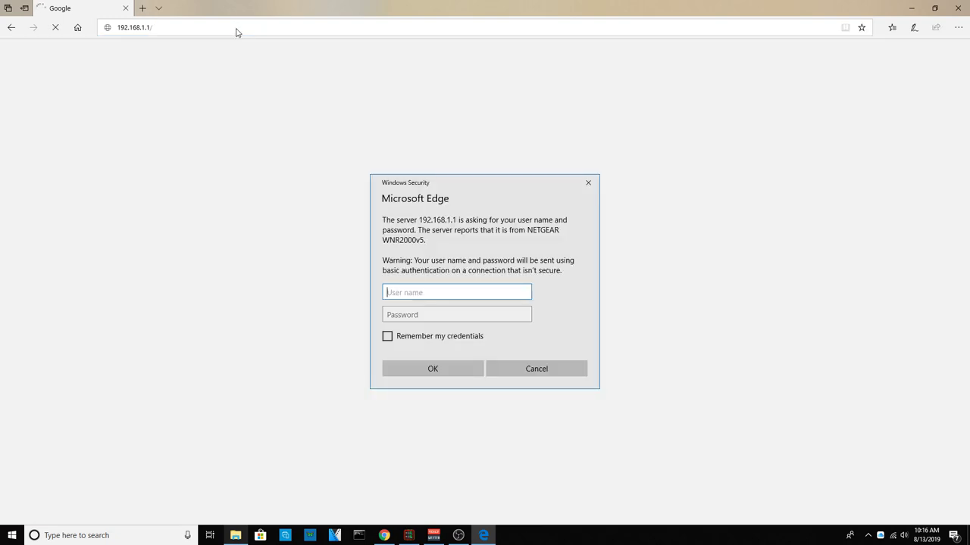
Enter the router admin user name and the account password in the login prompt
{"action": "left_click", "coordinate": [456, 291]}
{"action": "type", "text": "admi"}
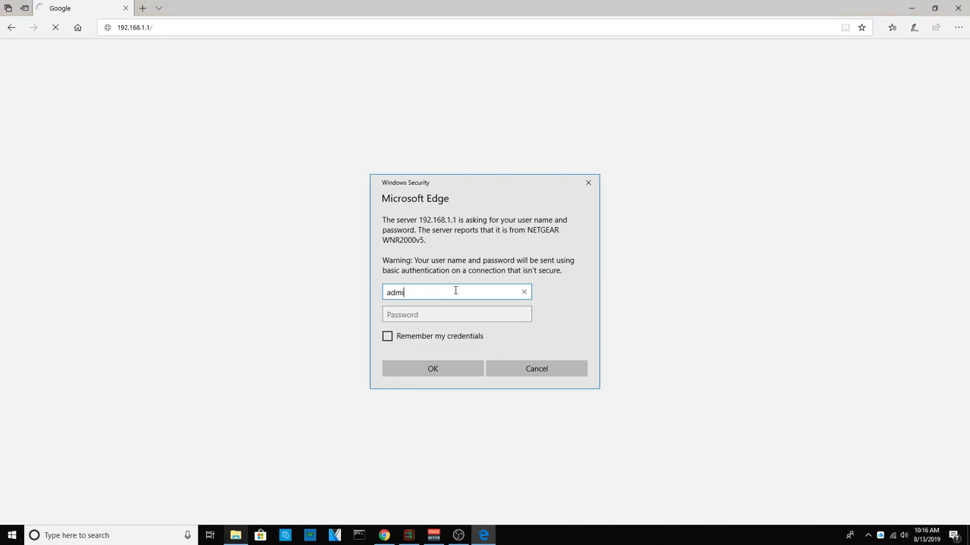
{"action": "key", "text": "Tab"}
{"action": "type", "text": "pas"}
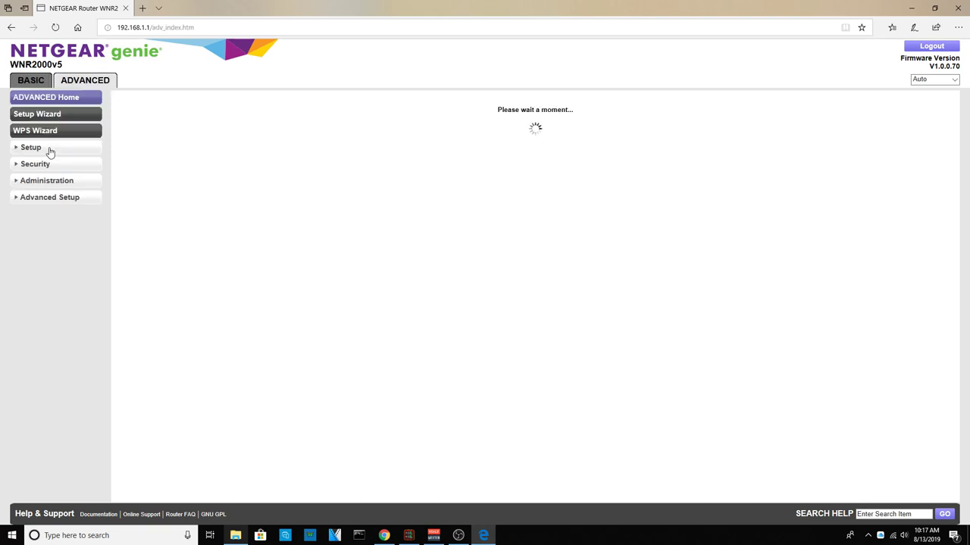
Expand the Setup group in the ADVANCED tab's left sidebar
{"action": "left_click", "coordinate": [29, 149]}
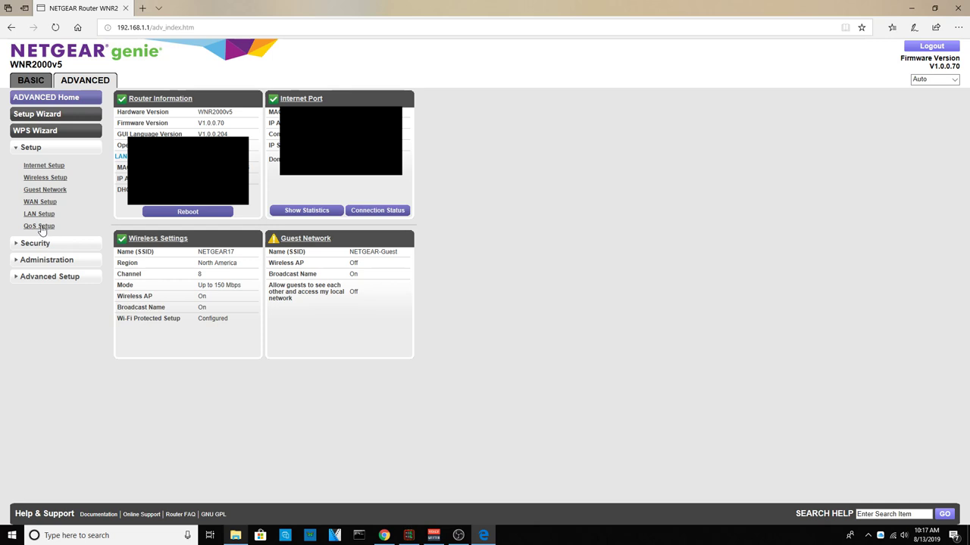
On QoS Setup, select device Pri_MAC_0056DD, clear its <unknown> name, and choose Highest priority
{"action": "left_click", "coordinate": [41, 226]}
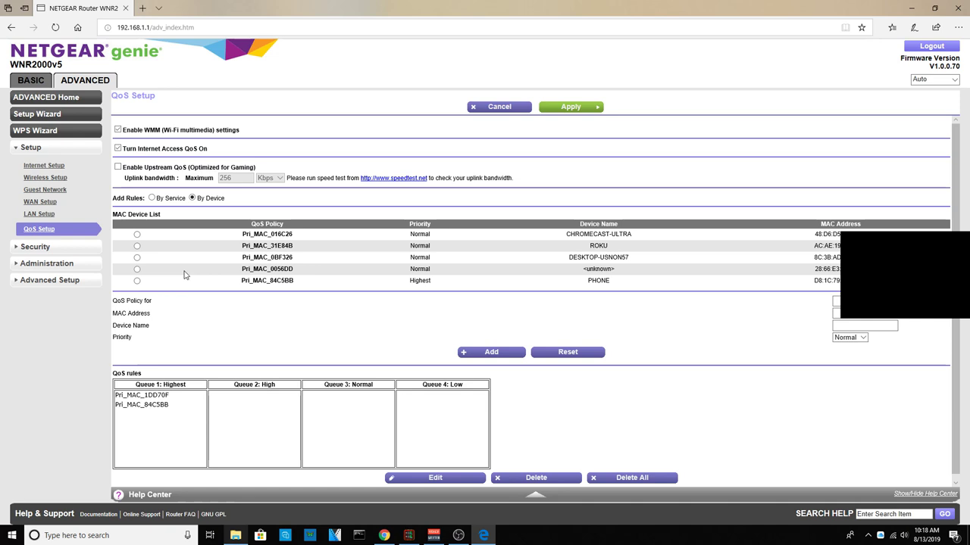
{"action": "left_click", "coordinate": [137, 269]}
{"action": "left_click_drag", "start_coordinate": [868, 325], "coordinate": [887, 330]}
{"action": "left_click", "coordinate": [892, 326]}
{"action": "left_click", "coordinate": [862, 339]}
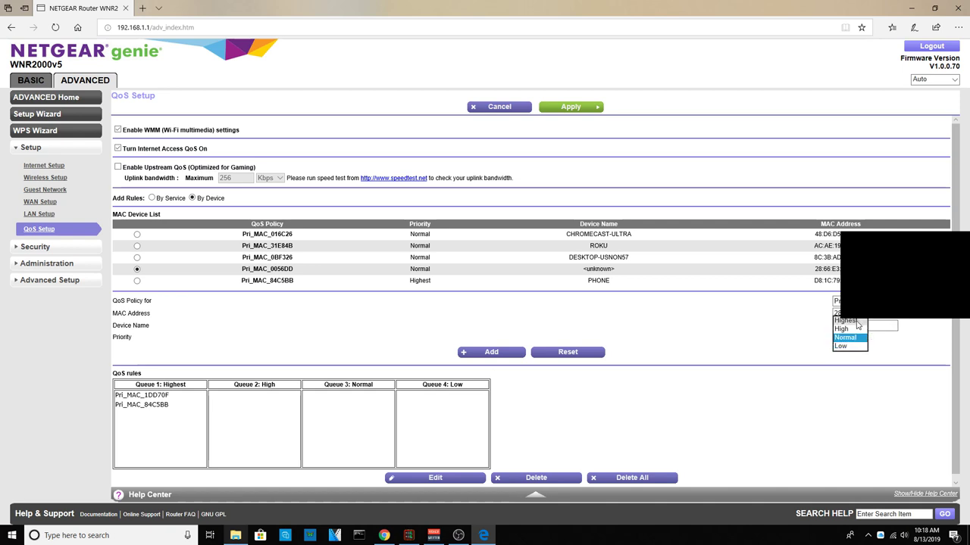
{"action": "left_click", "coordinate": [853, 322]}
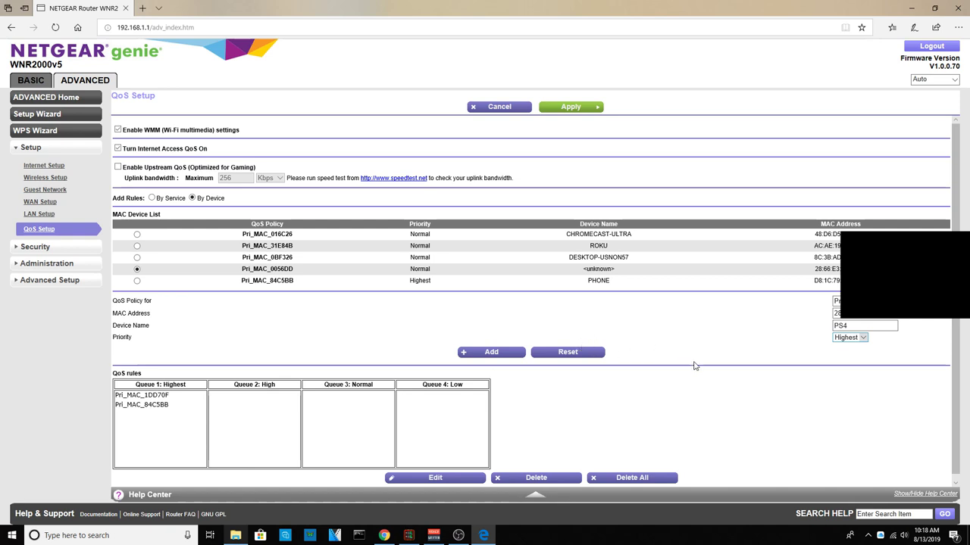
Add the PS4 Highest-priority device rule to the QoS list
{"action": "left_click", "coordinate": [476, 353]}
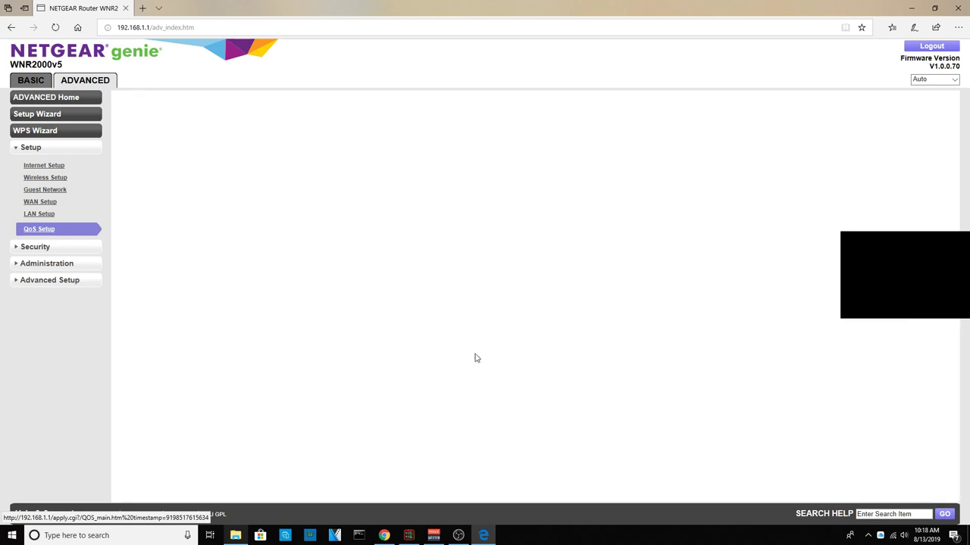